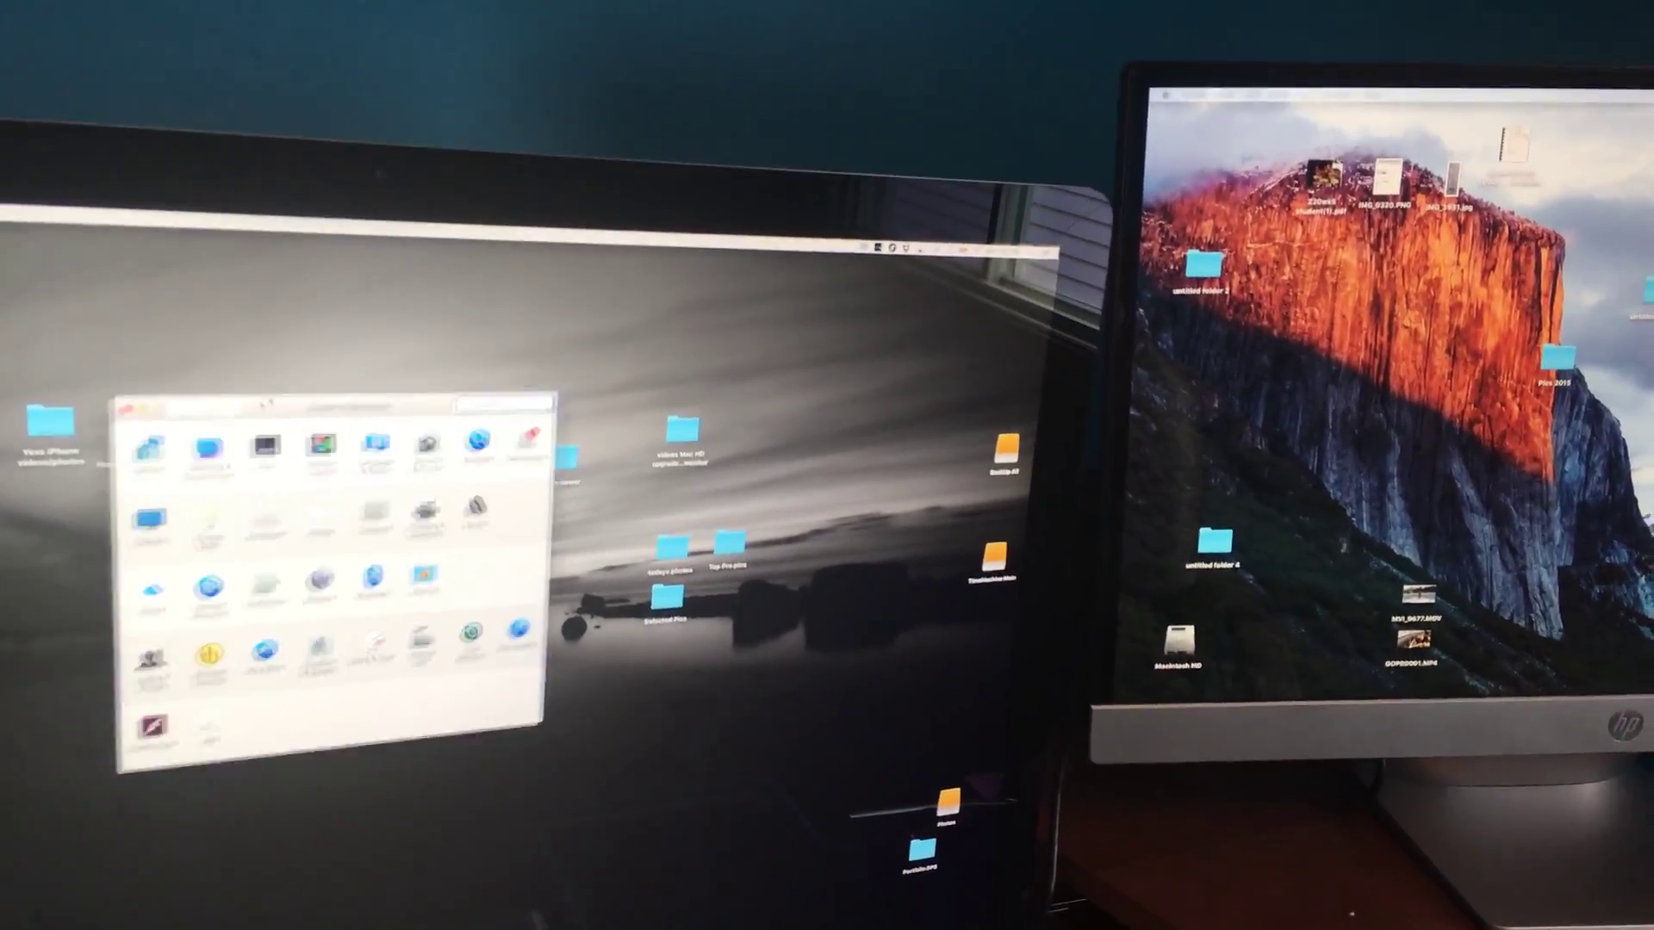
Move the window onto the HP monitor and back, then review the unmirrored Displays arrangement.
drag(323, 404, 777, 295)
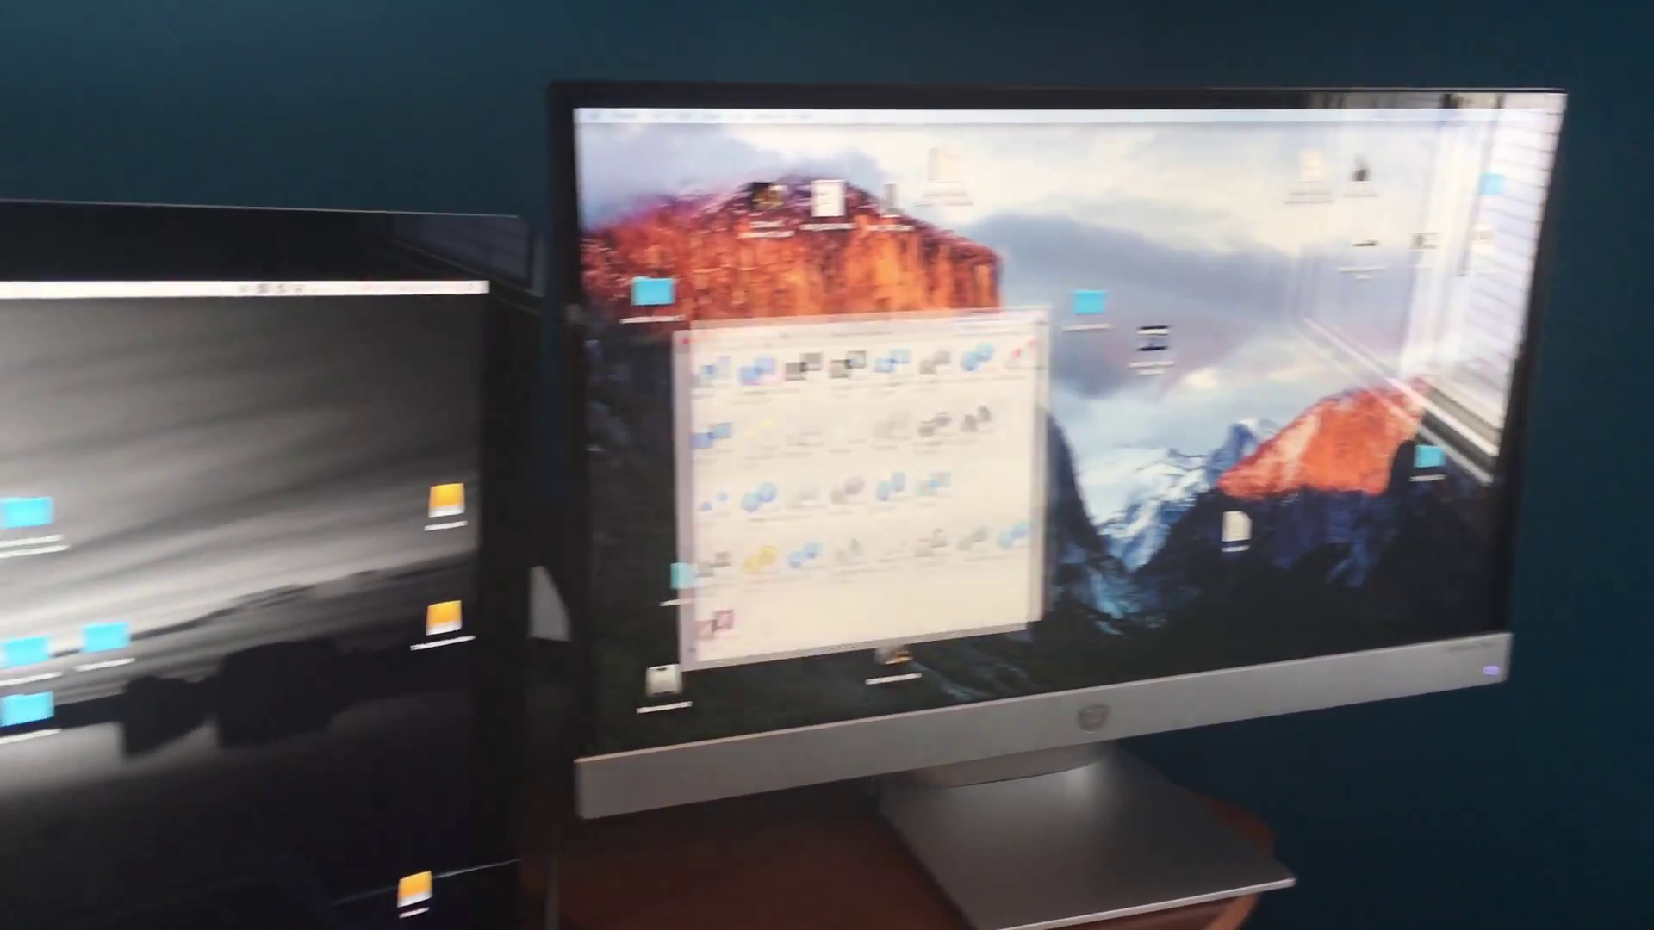
drag(778, 293, 376, 448)
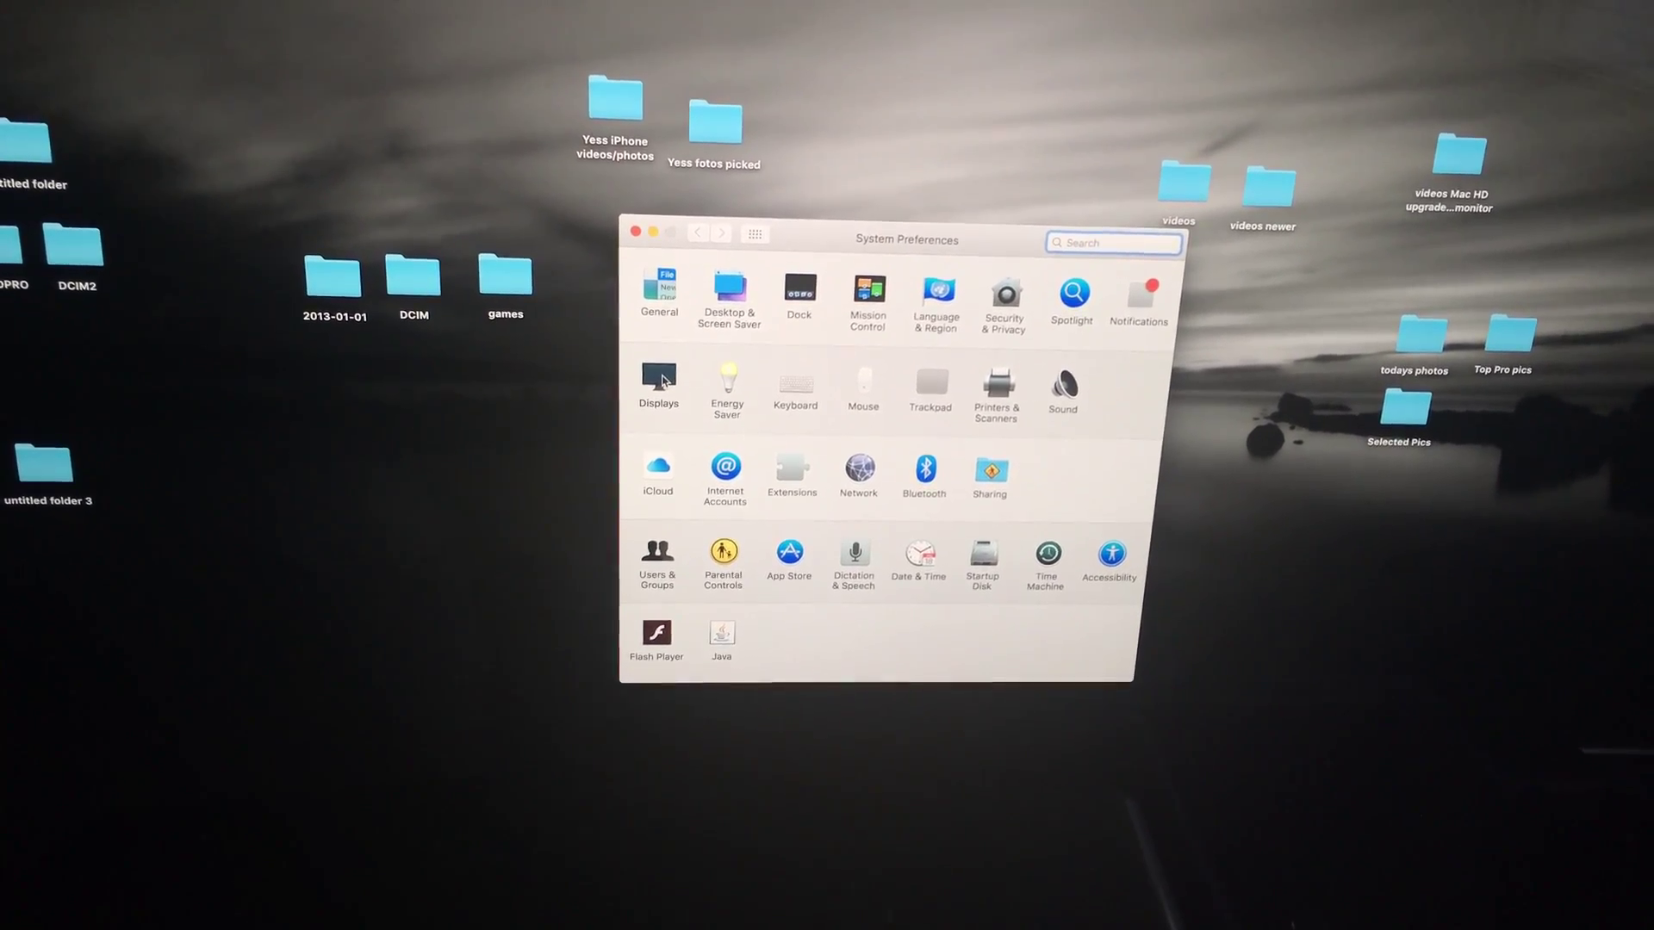
click(671, 370)
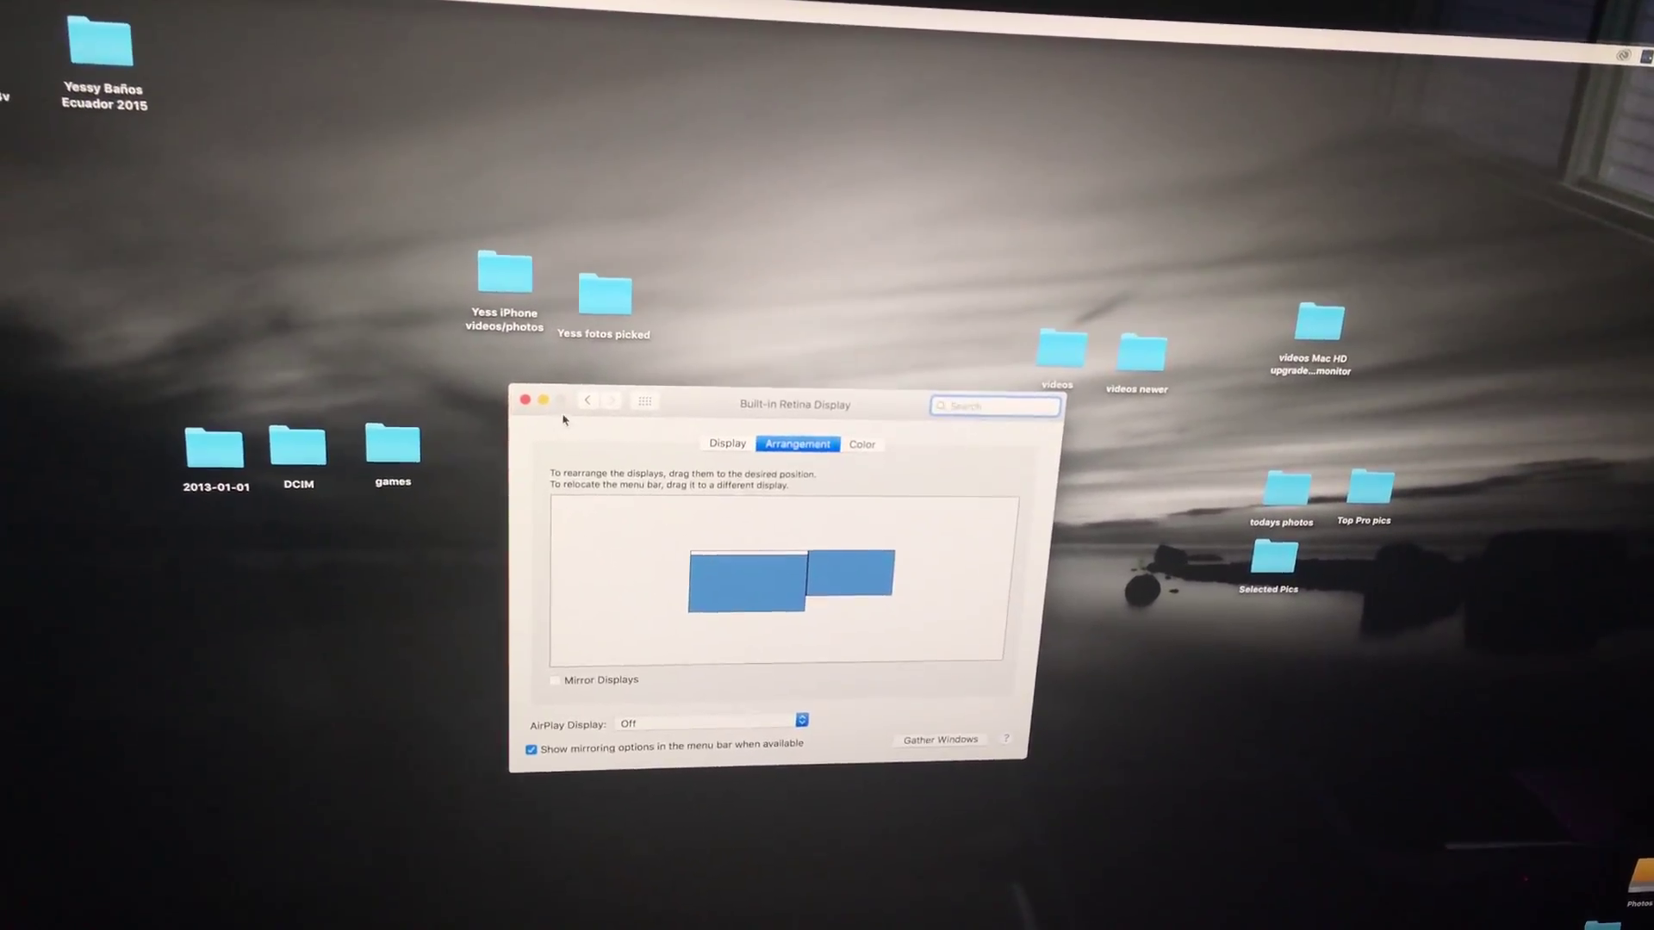
click(524, 383)
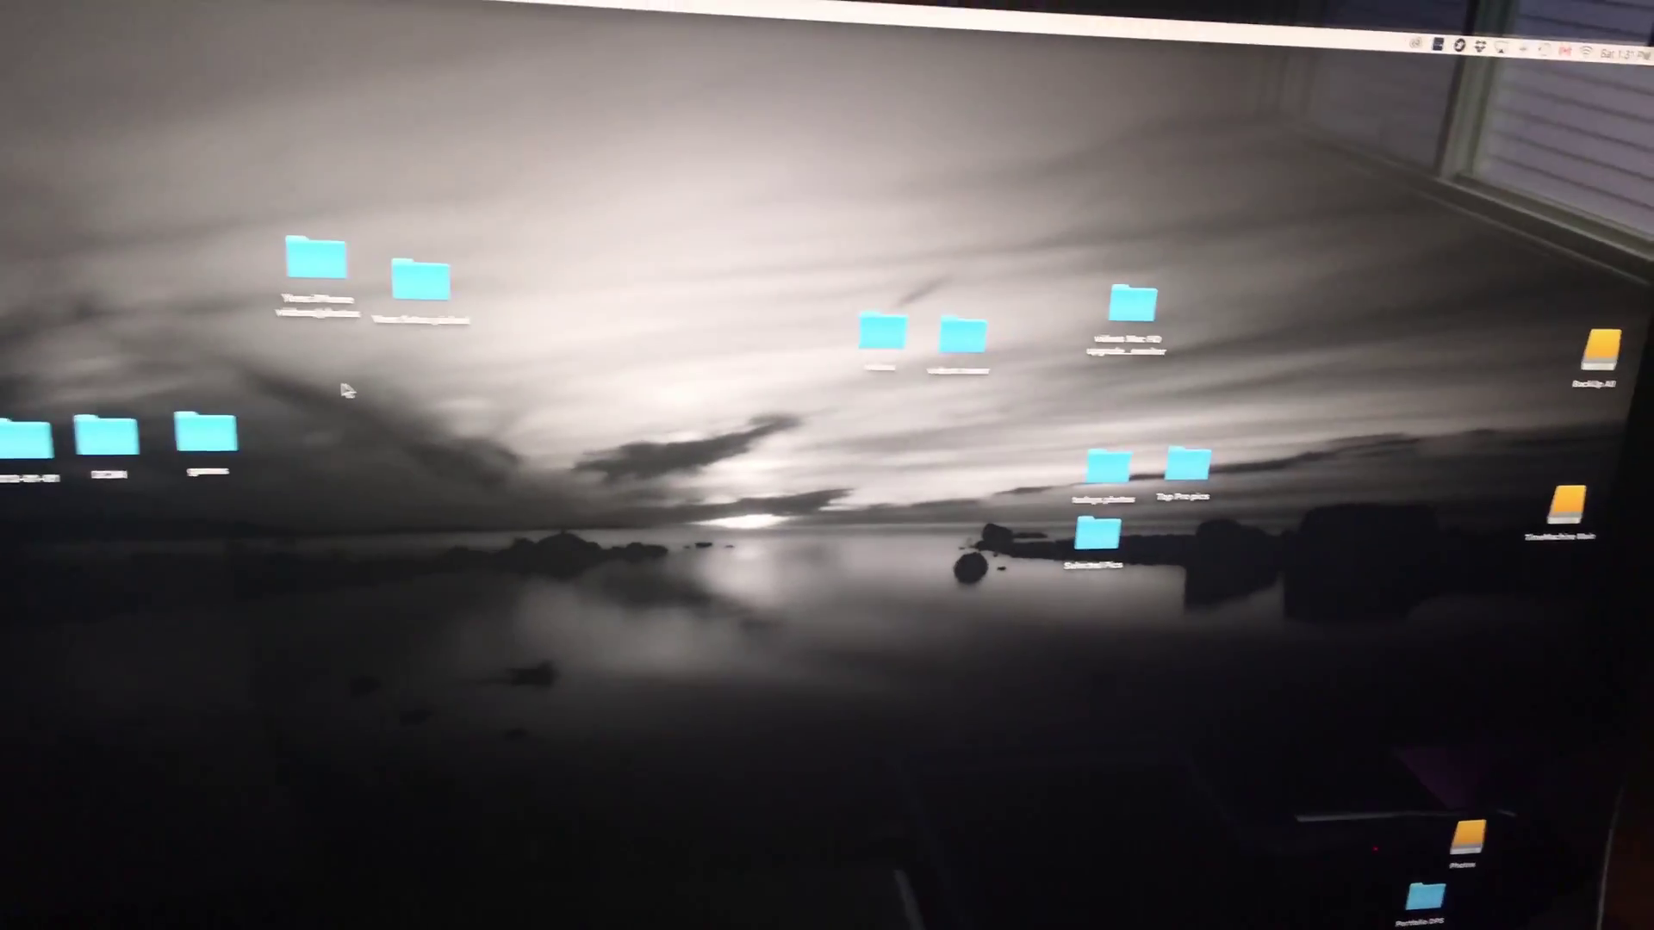